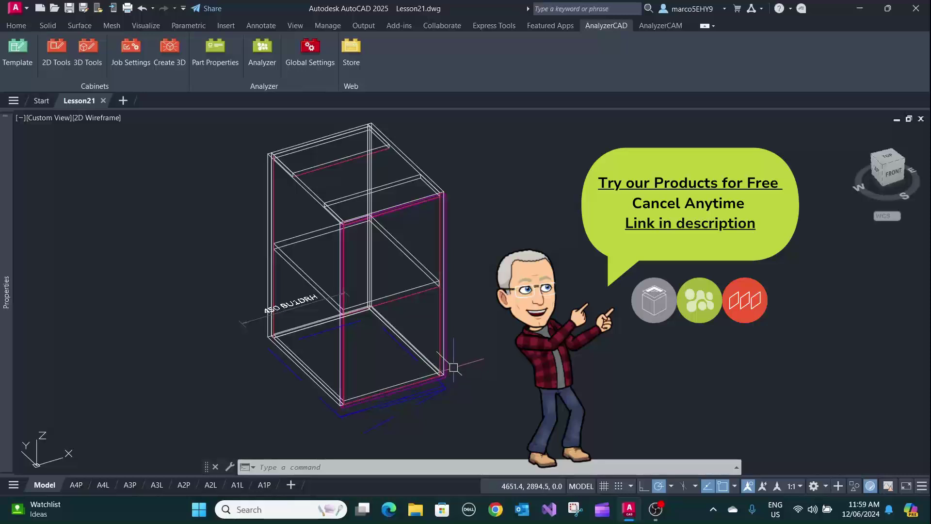
Step: Open the Analyzer part properties of the cabinet's front door and view the available material codes
scroll(444, 369, up, 2)
scroll(443, 368, down, 2)
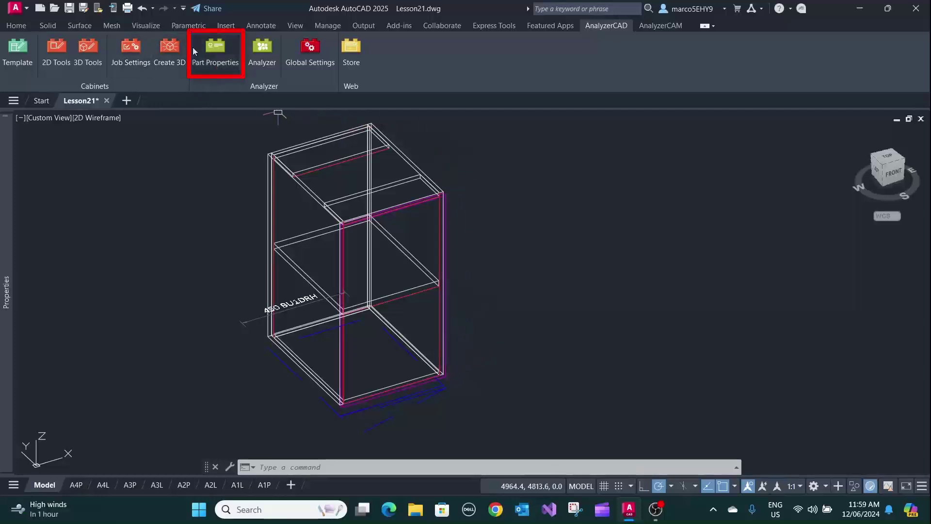
click(211, 47)
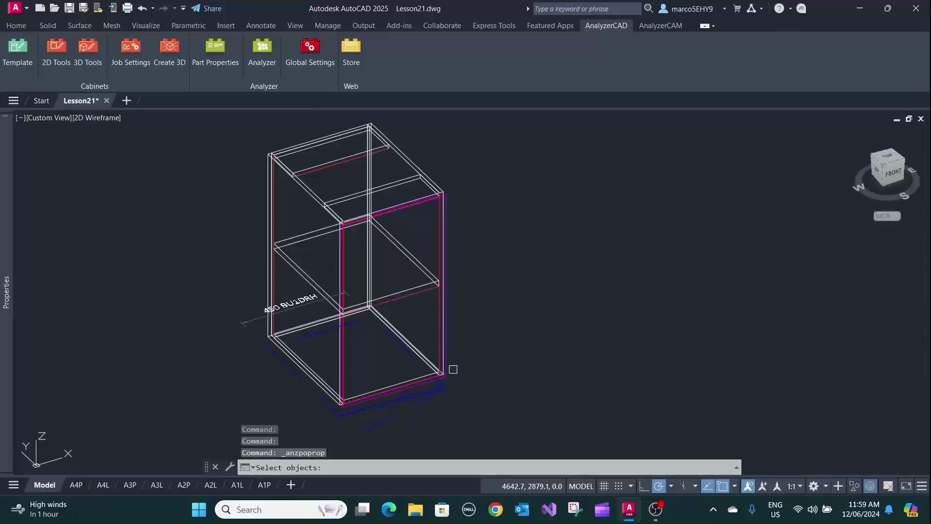
click(445, 366)
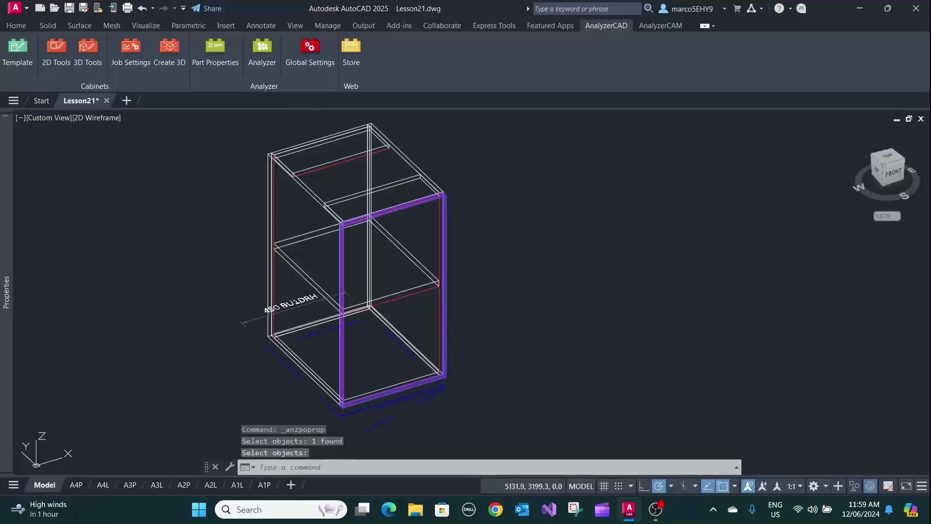
key(Return)
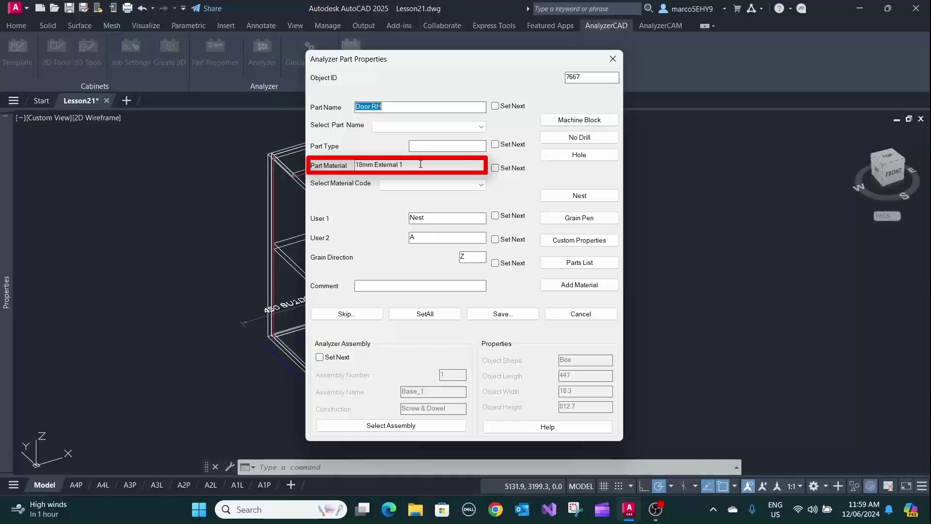
click(482, 185)
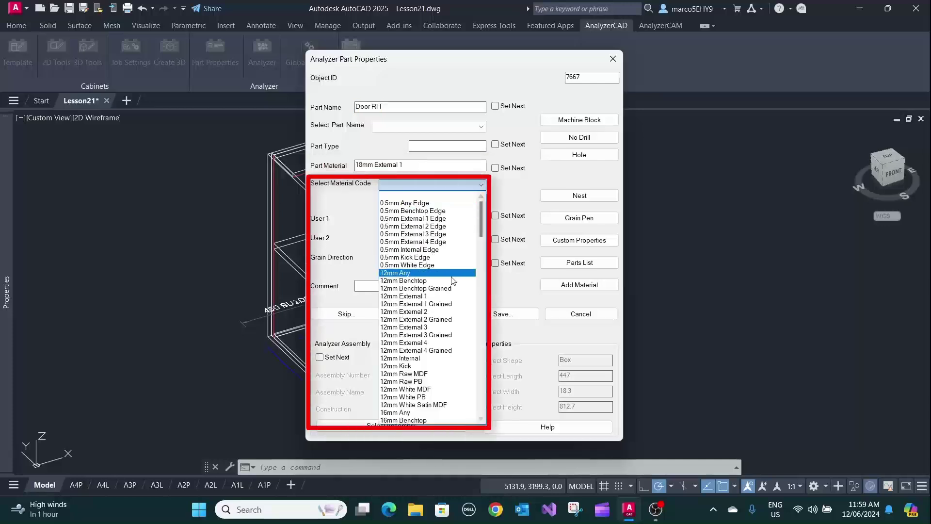
click(470, 144)
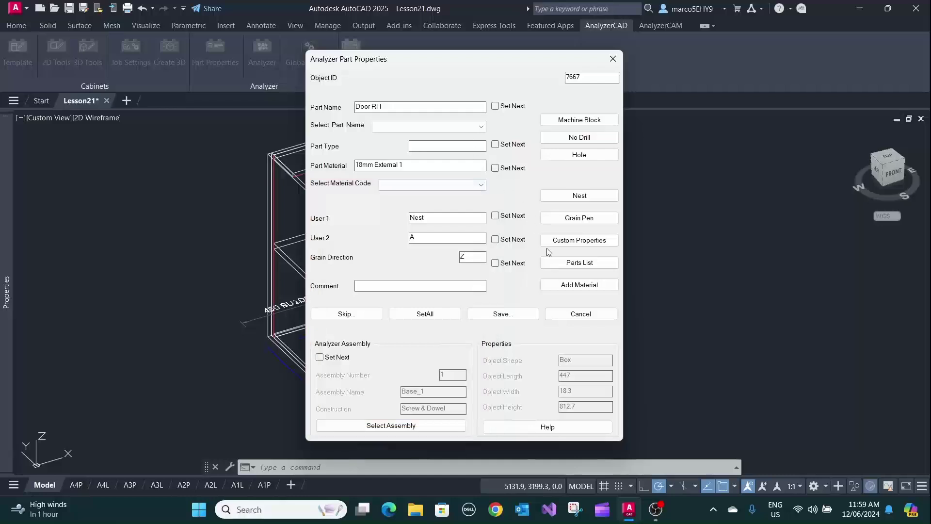
Step: Add a new material named "18mm Wallnut Grained" at the 18mm Internal entry in the Material Manager
click(580, 287)
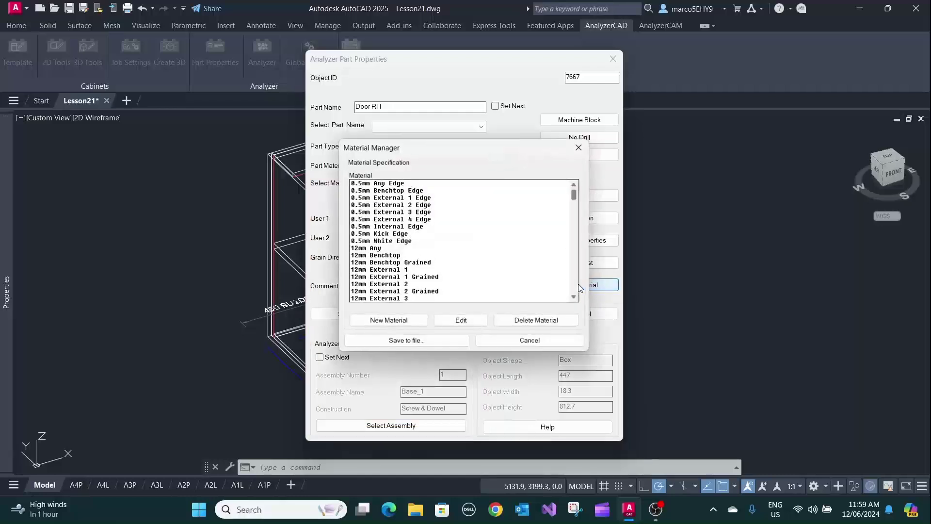
scroll(409, 194, down, 4)
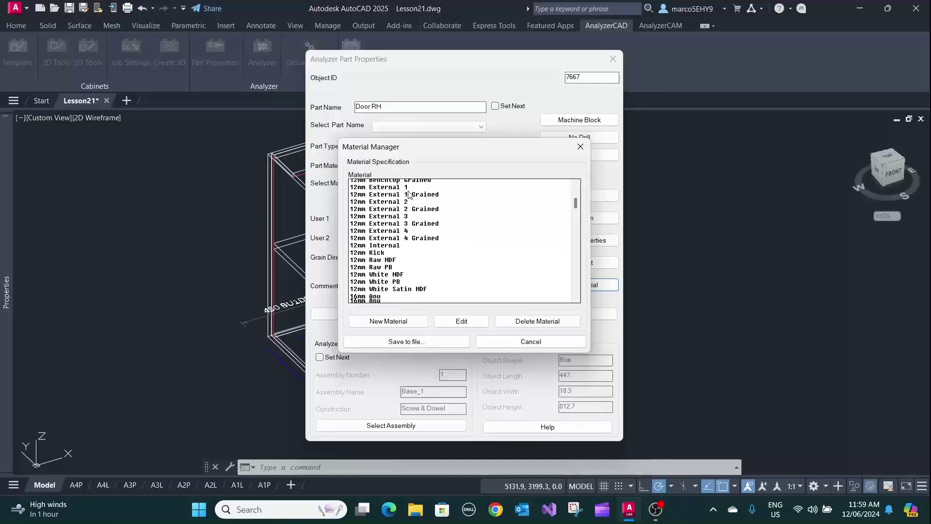
scroll(409, 194, down, 15)
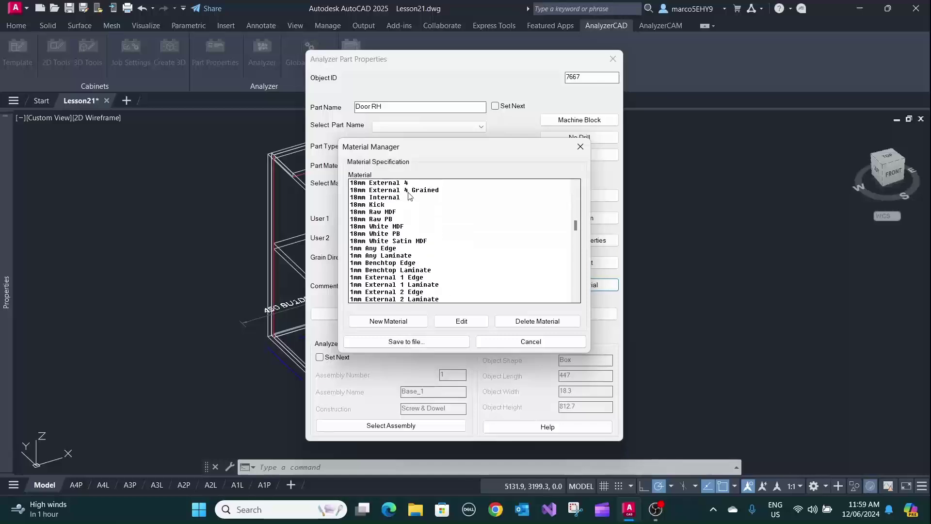
scroll(409, 195, up, 1)
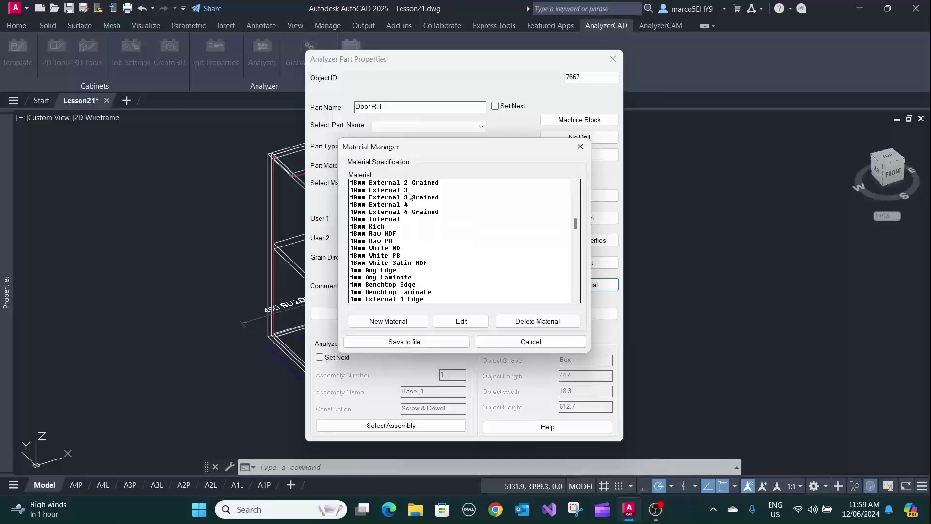
click(383, 220)
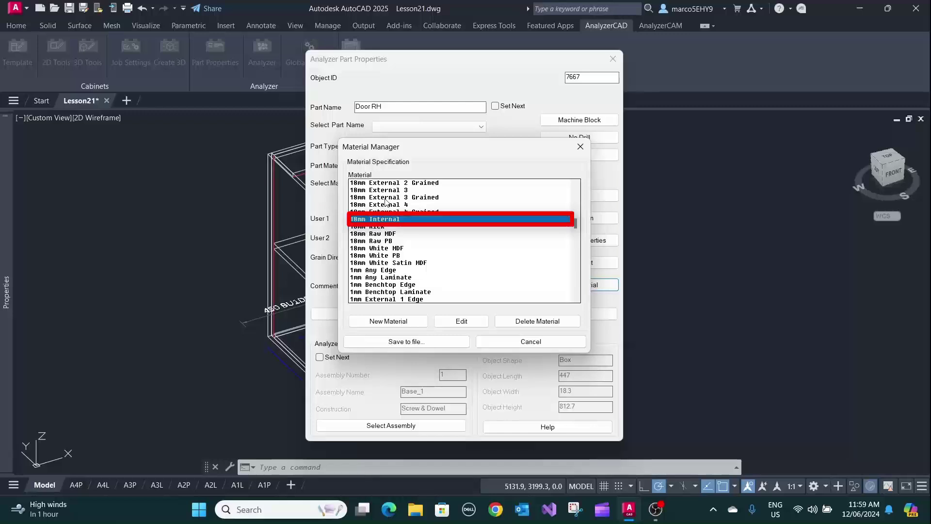
click(399, 322)
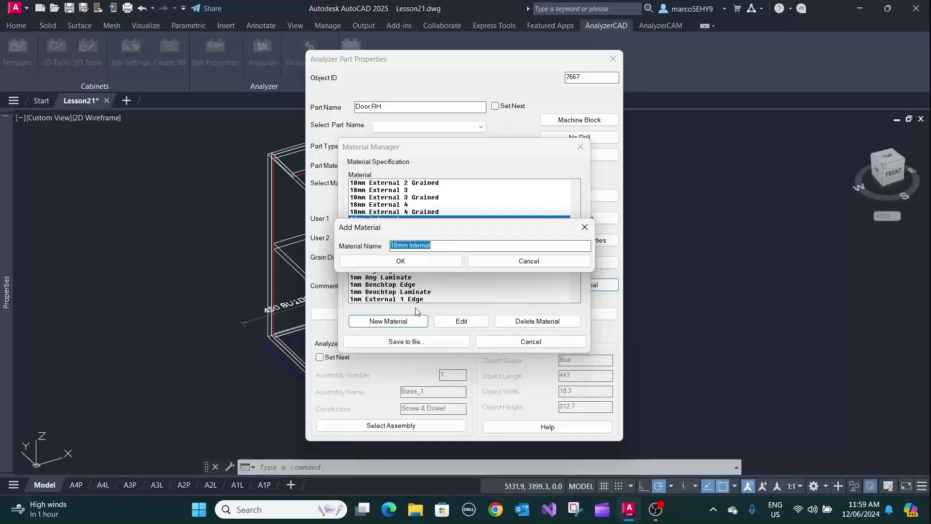
text(18)
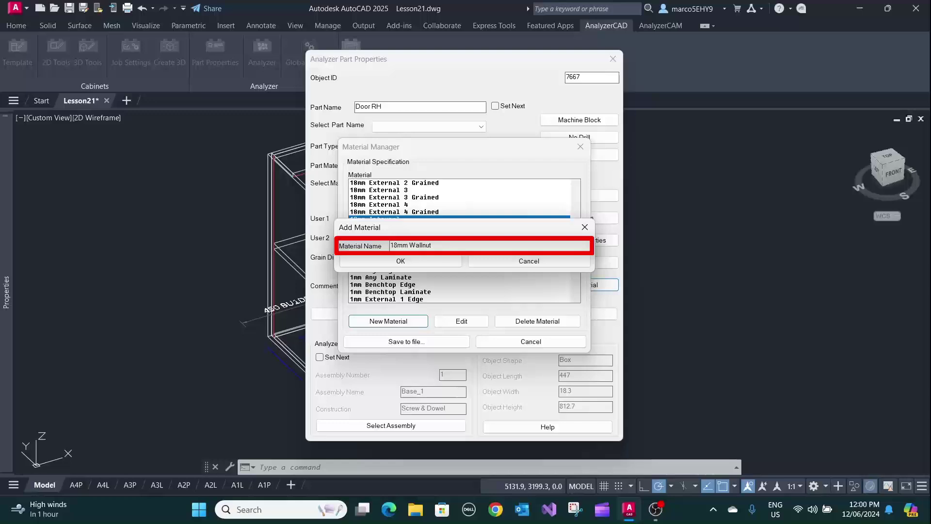
text(ained)
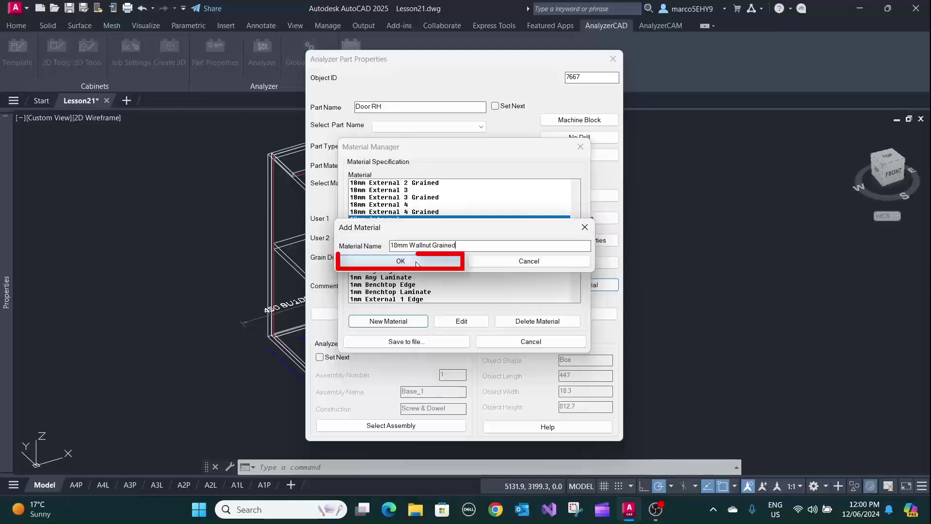
click(416, 264)
Step: Check the new entry among the 18mm materials and save the material list to file
scroll(424, 254, down, 15)
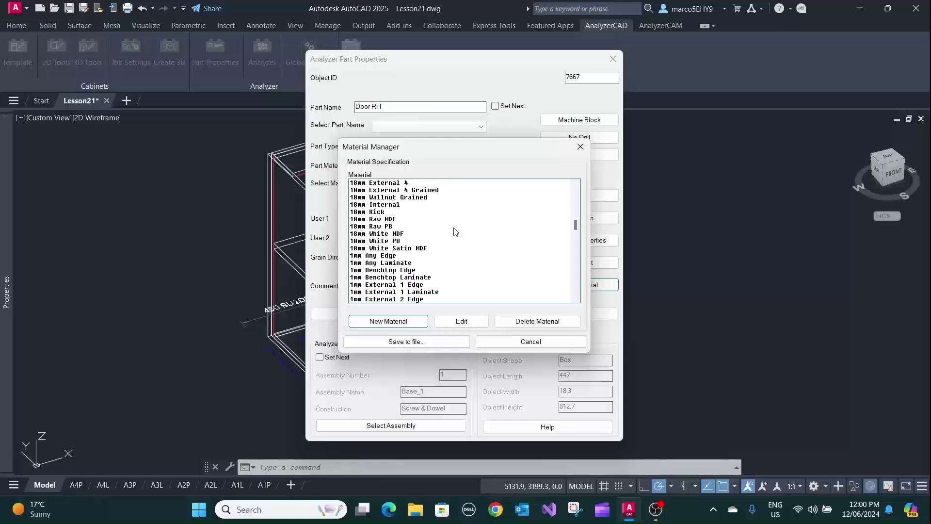
scroll(394, 255, up, 2)
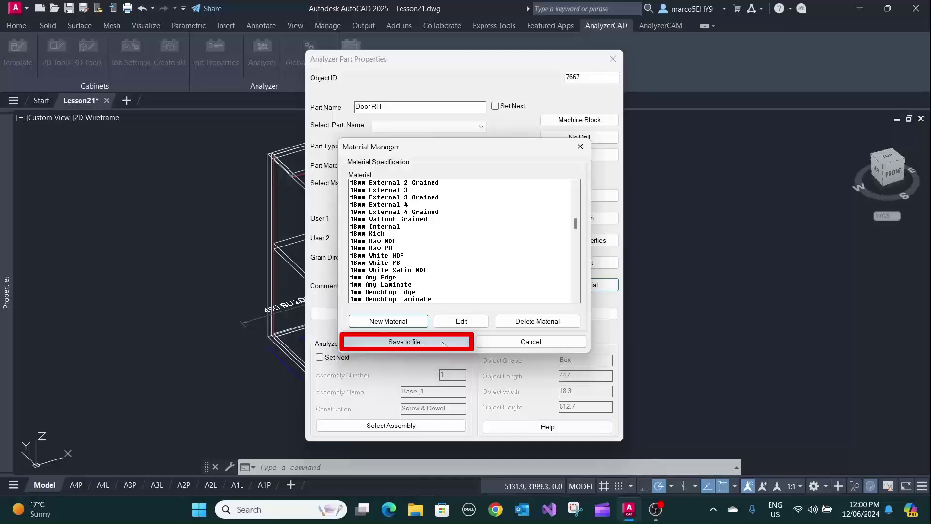
click(438, 342)
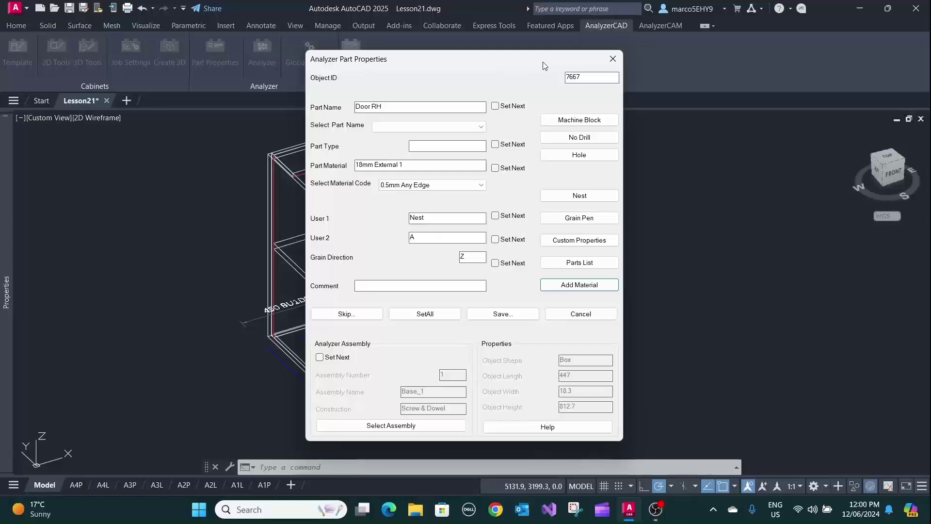
Step: Assign the 18mm Wallnut Grained material code to the door and save its part properties
click(480, 186)
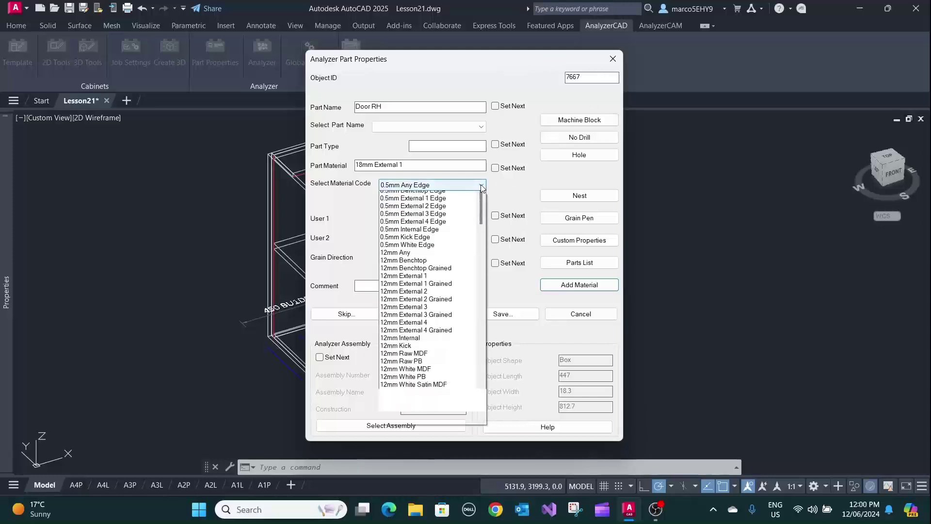
scroll(460, 223, down, 5)
scroll(459, 223, down, 9)
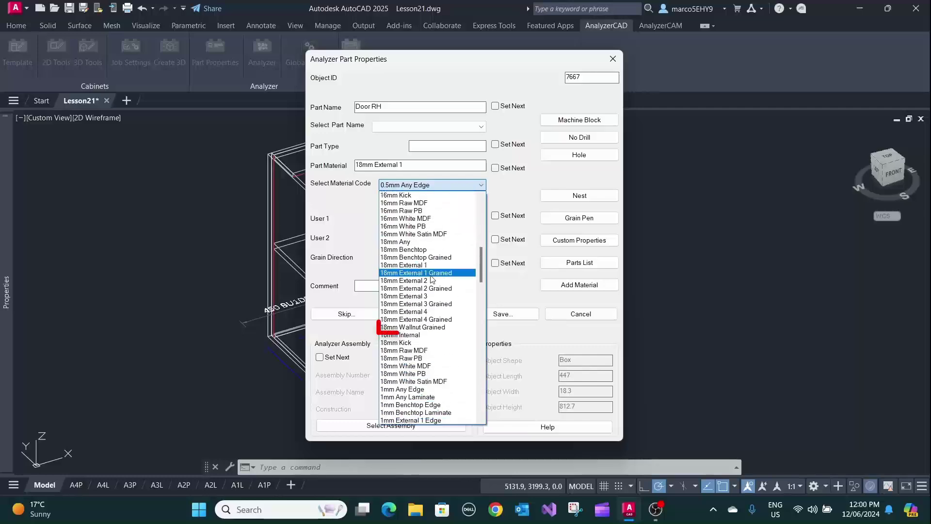
click(410, 329)
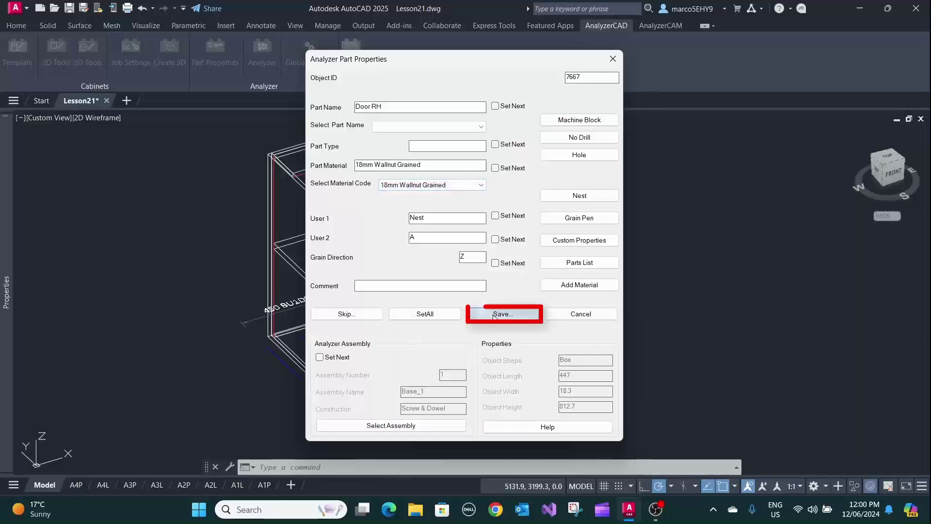
click(507, 313)
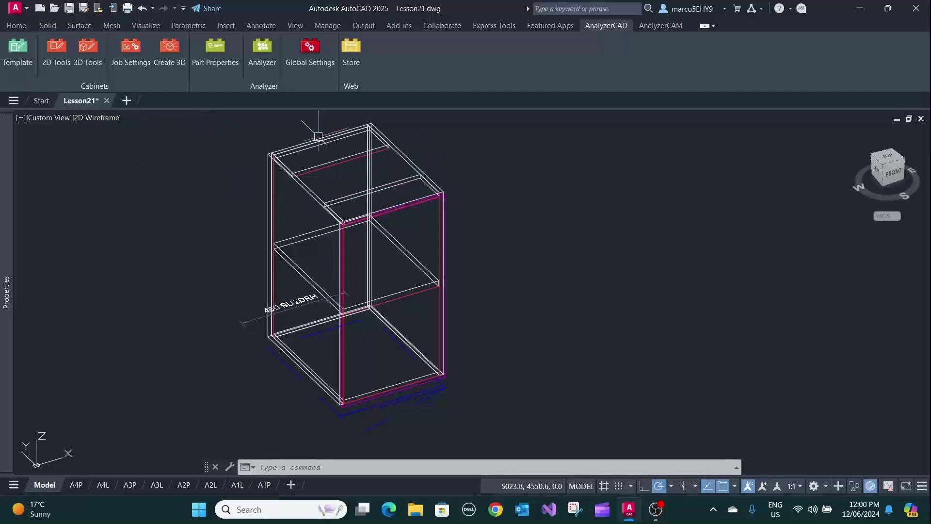
Step: Open the materials list from the global settings and rename 18mm Wallnut Grained to "18mm Wallnut"
click(310, 48)
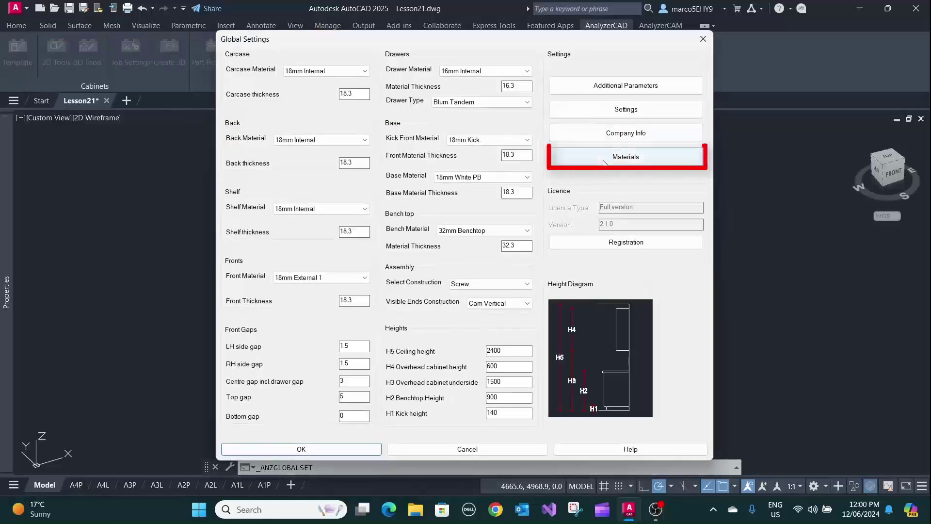
click(620, 157)
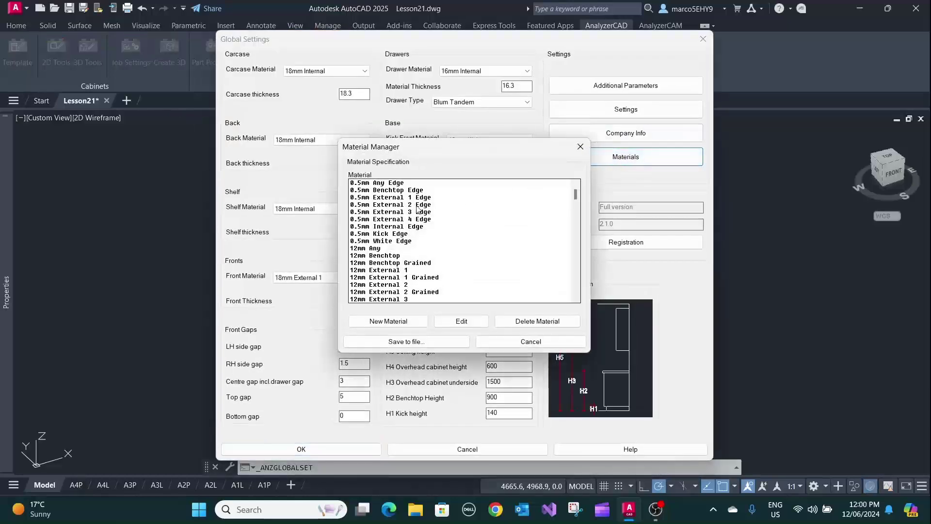
scroll(432, 228, down, 6)
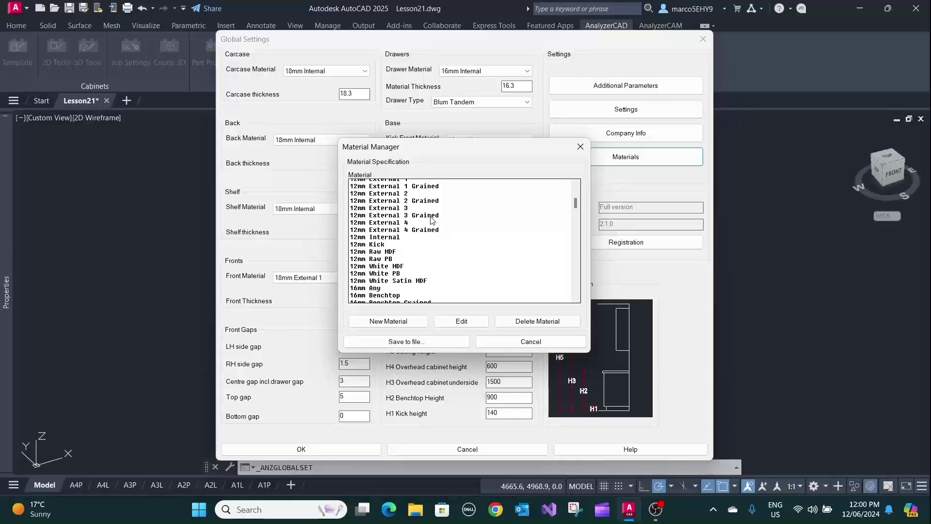
scroll(432, 221, down, 7)
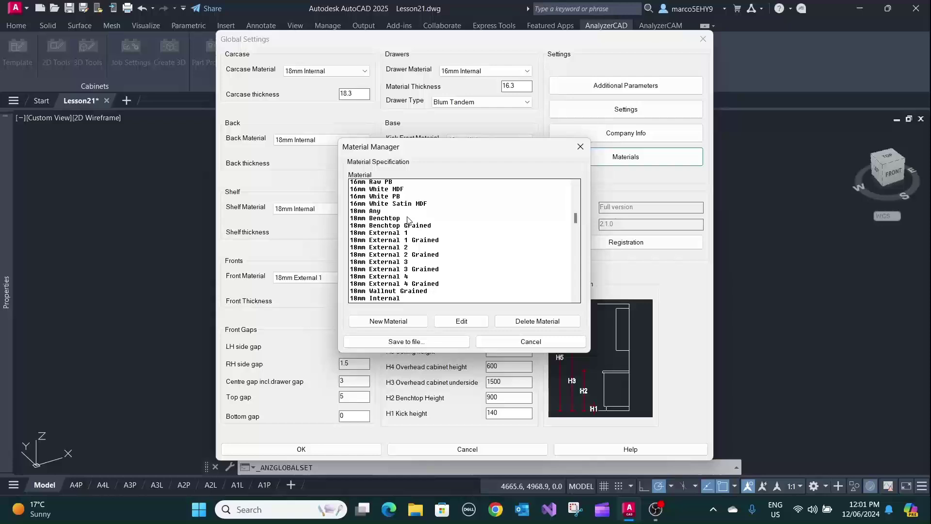
scroll(410, 223, down, 5)
scroll(409, 220, down, 2)
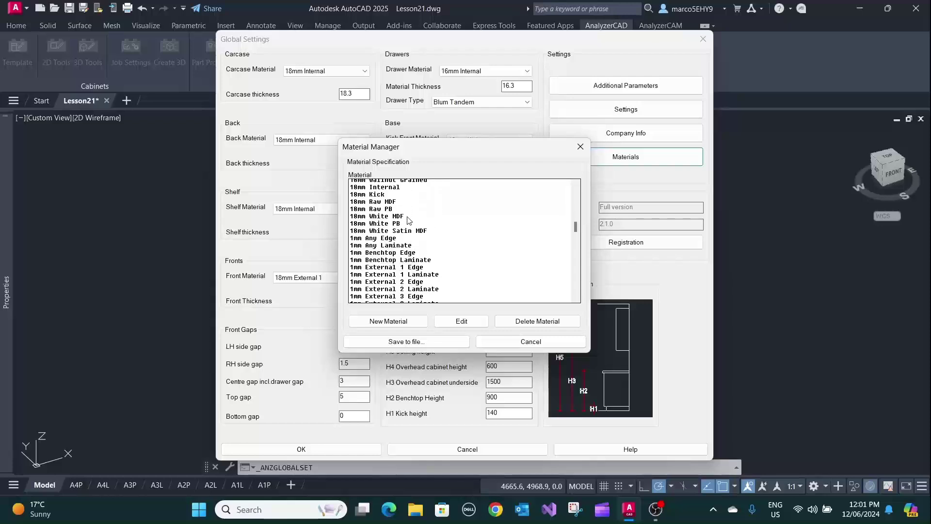
scroll(409, 221, up, 2)
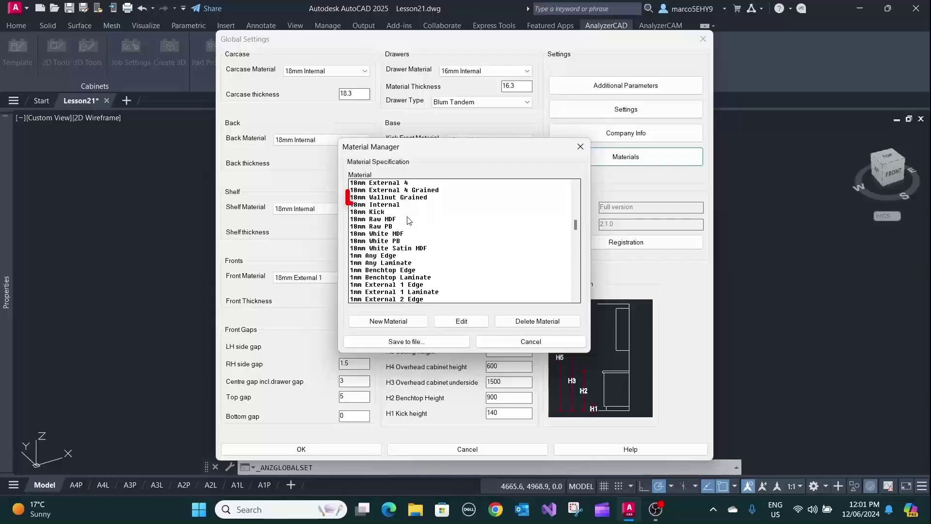
click(406, 197)
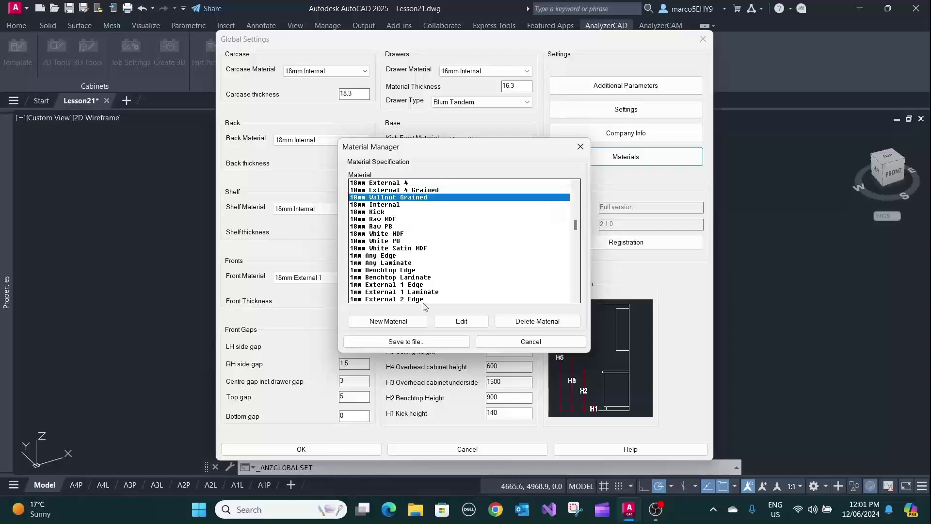
click(462, 321)
click(445, 245)
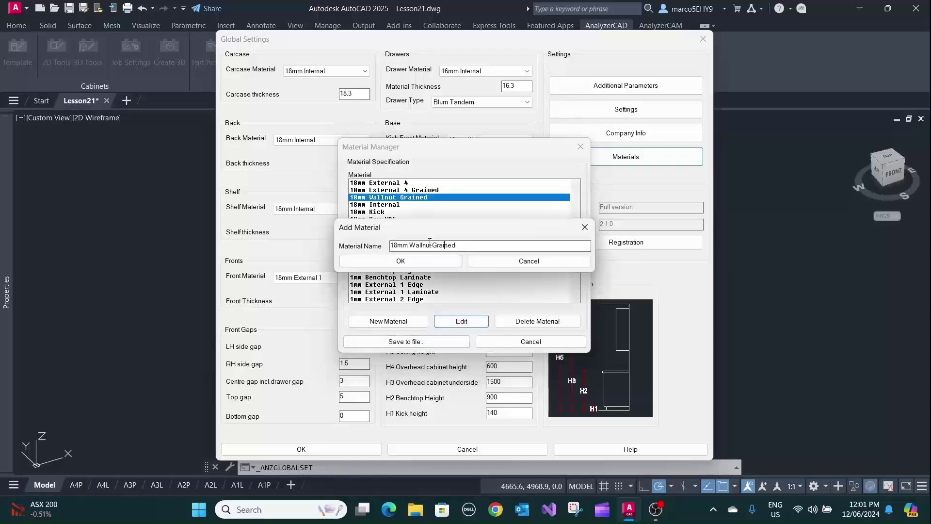
drag(433, 245, 466, 251)
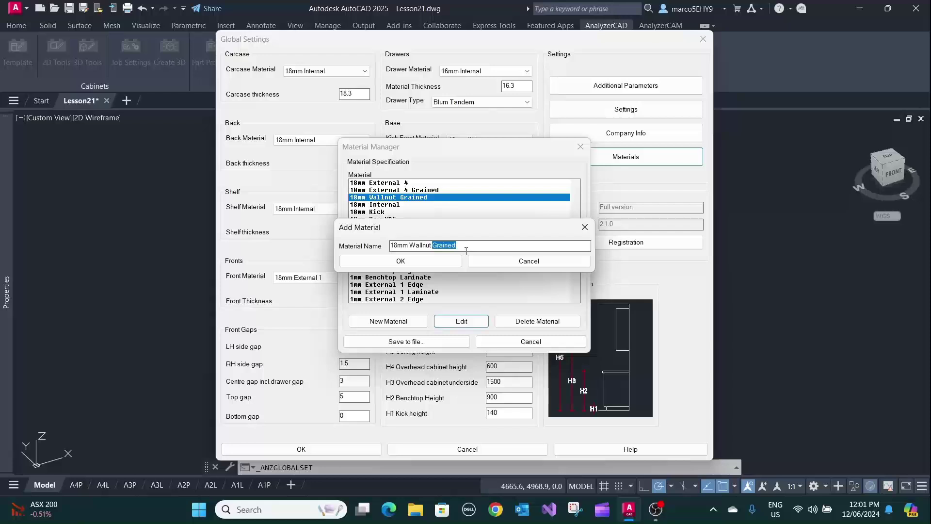
key(BackSpace)
click(451, 260)
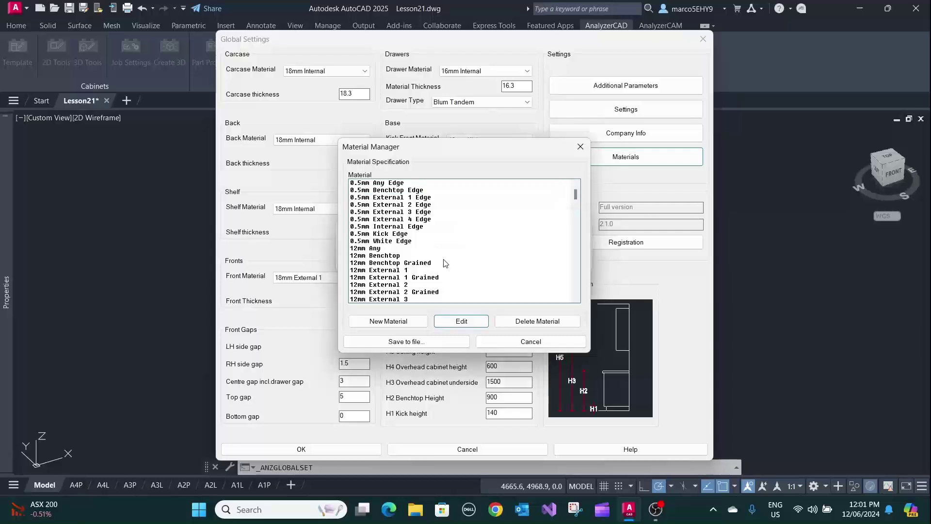
Step: Delete the 18mm Wallnut material from the Material Manager list
scroll(421, 238, down, 5)
scroll(421, 237, down, 5)
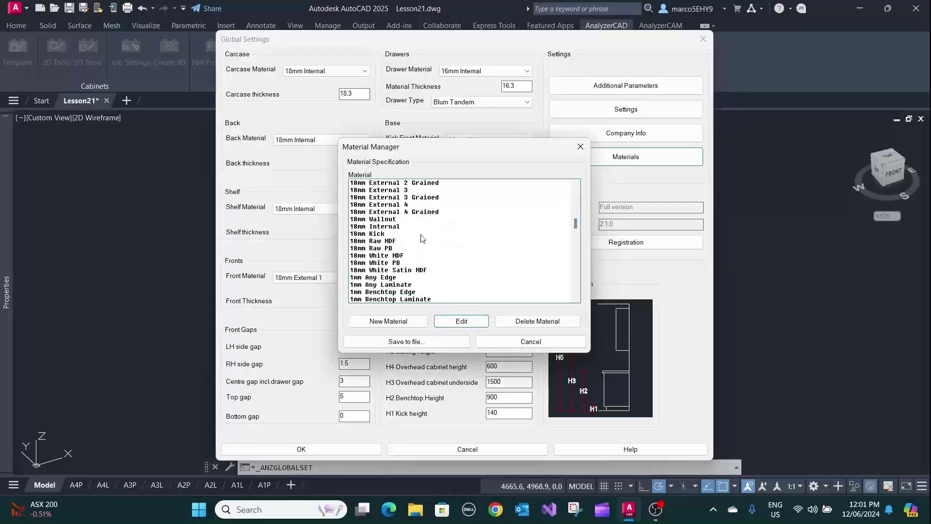
scroll(420, 239, up, 1)
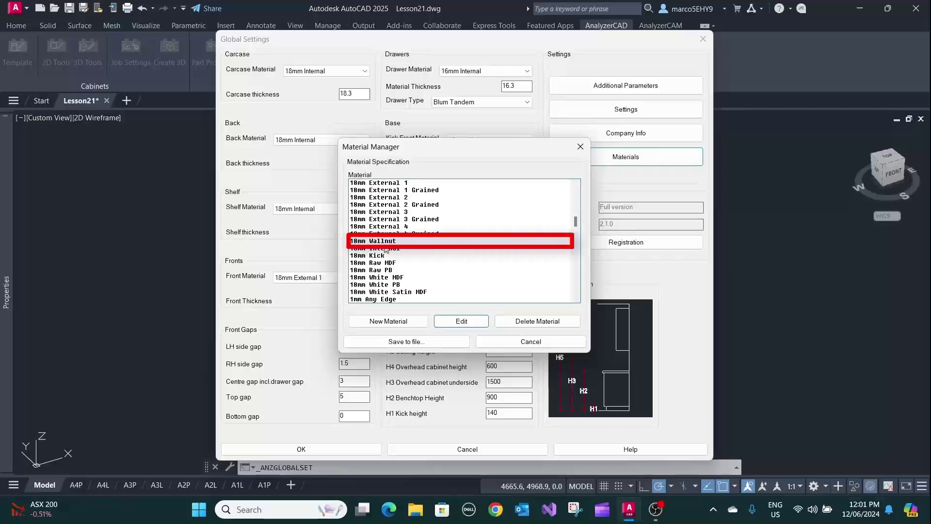
click(368, 241)
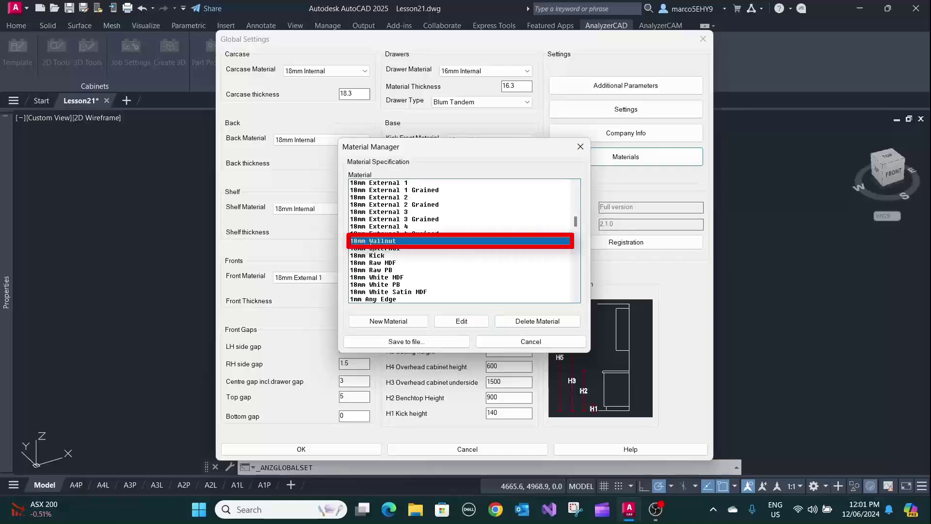
click(500, 321)
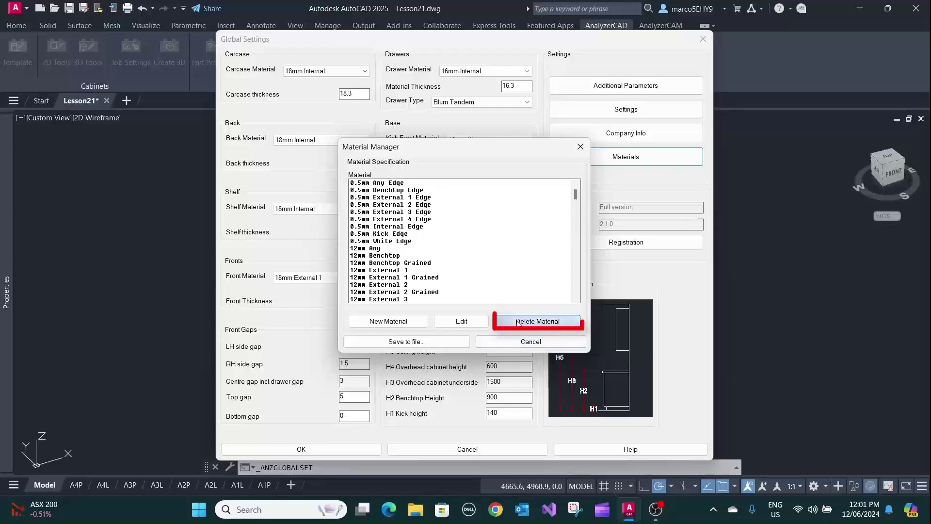
Step: Save the edited material list to file and close the global settings
click(407, 341)
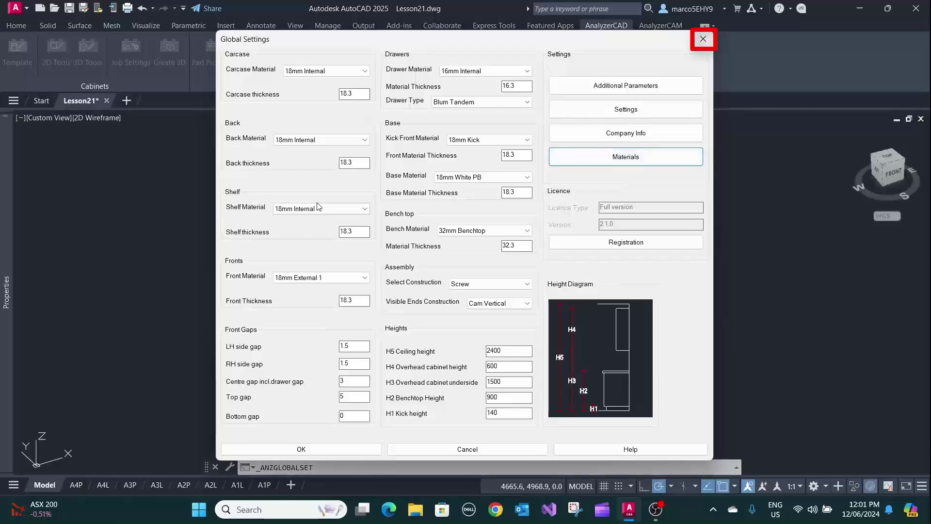
click(703, 39)
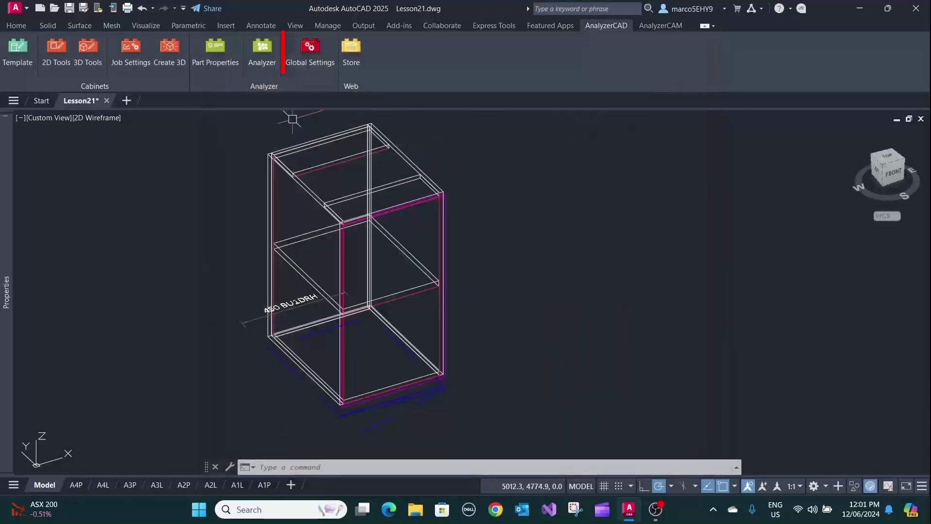
Step: Reopen the materials list from the global settings and check the entries through the 18mm materials
click(320, 48)
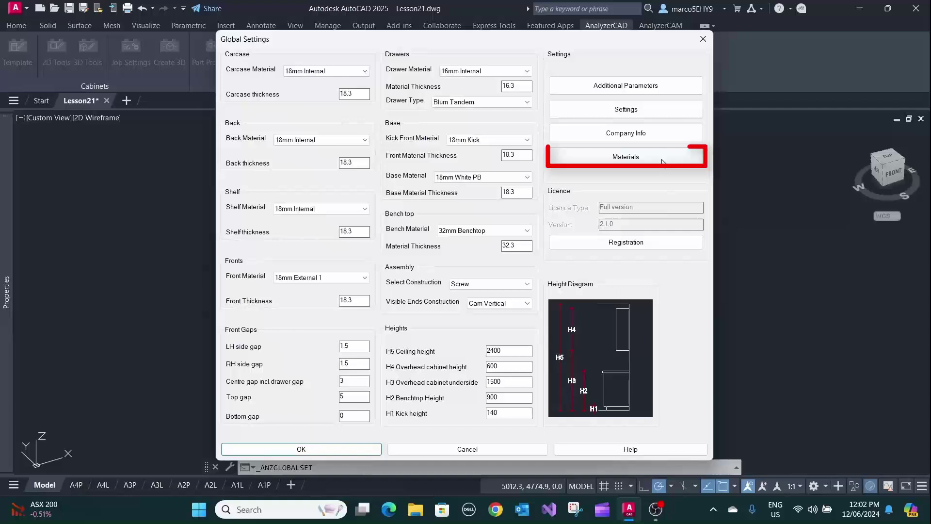
click(673, 157)
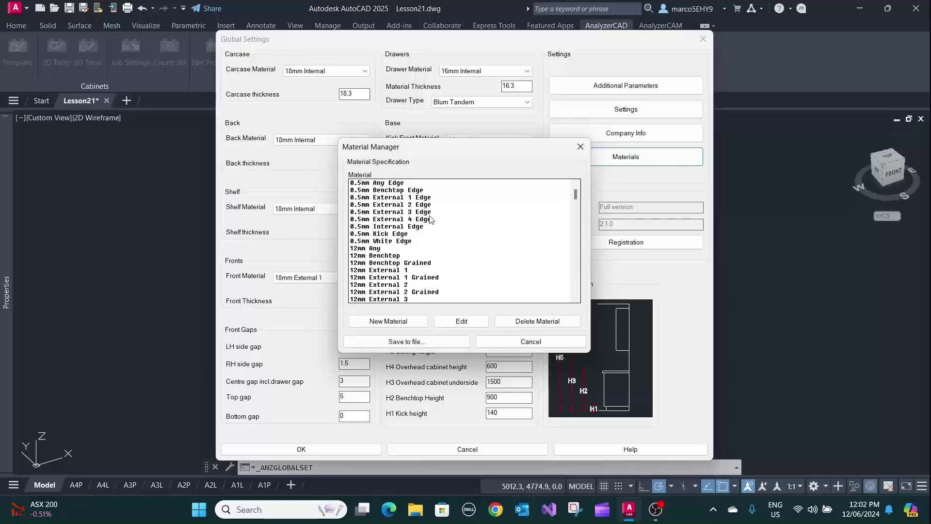
scroll(465, 230, down, 5)
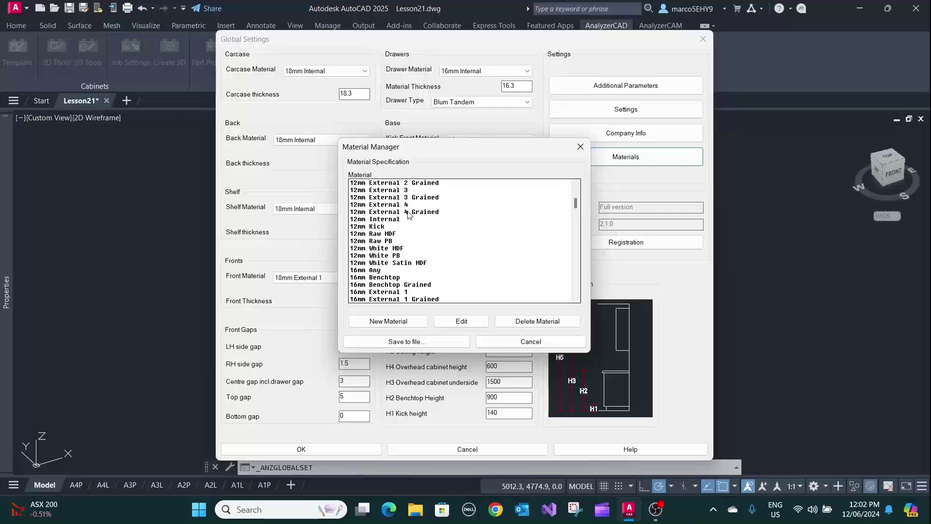
scroll(387, 257, down, 1)
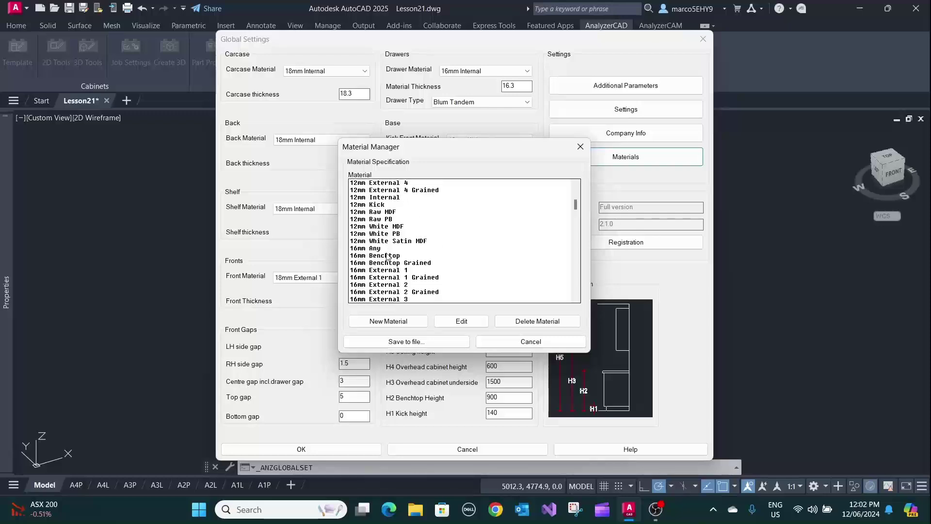
scroll(386, 256, down, 9)
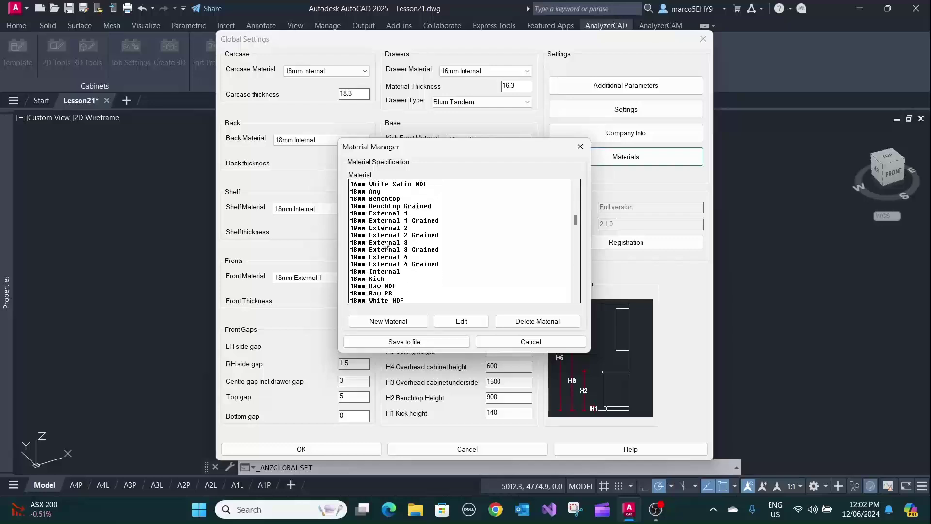
scroll(385, 245, down, 2)
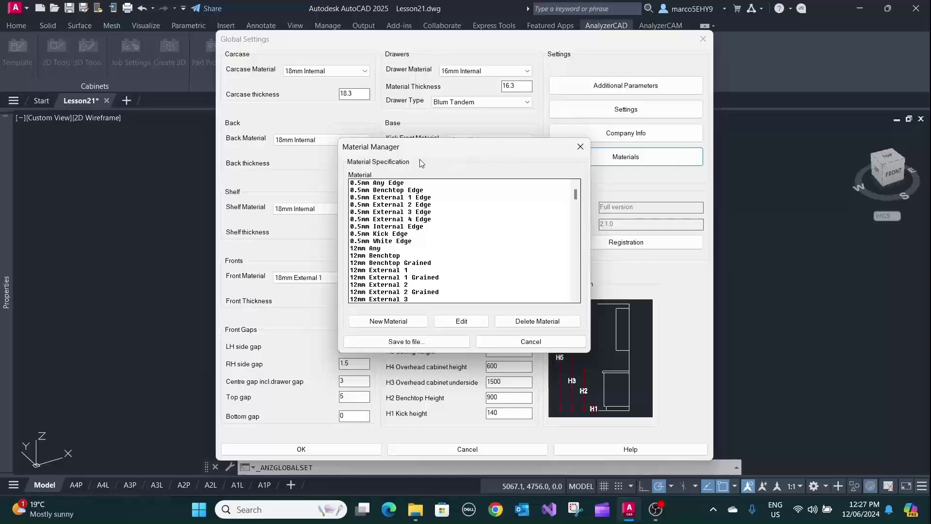
Step: Open the 12mm Any material for editing, copy its full name and close the edit without changing it
click(361, 248)
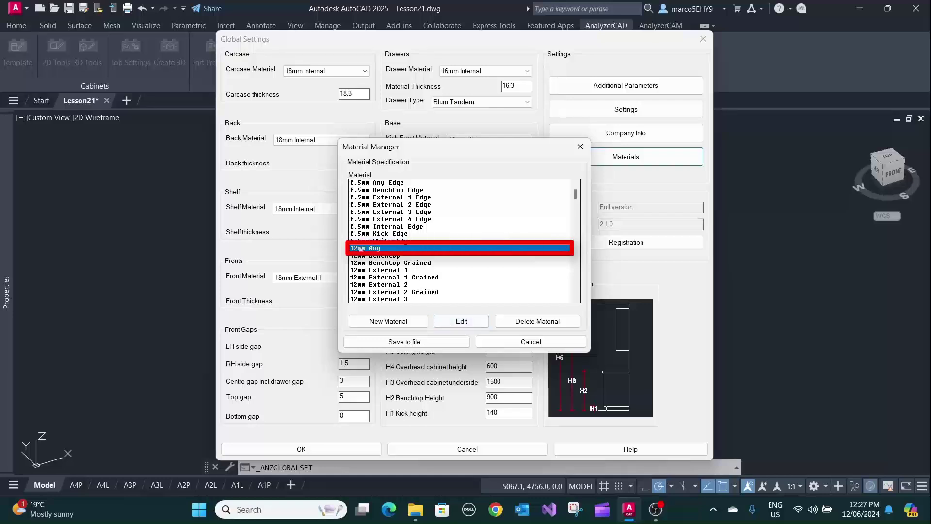
click(456, 320)
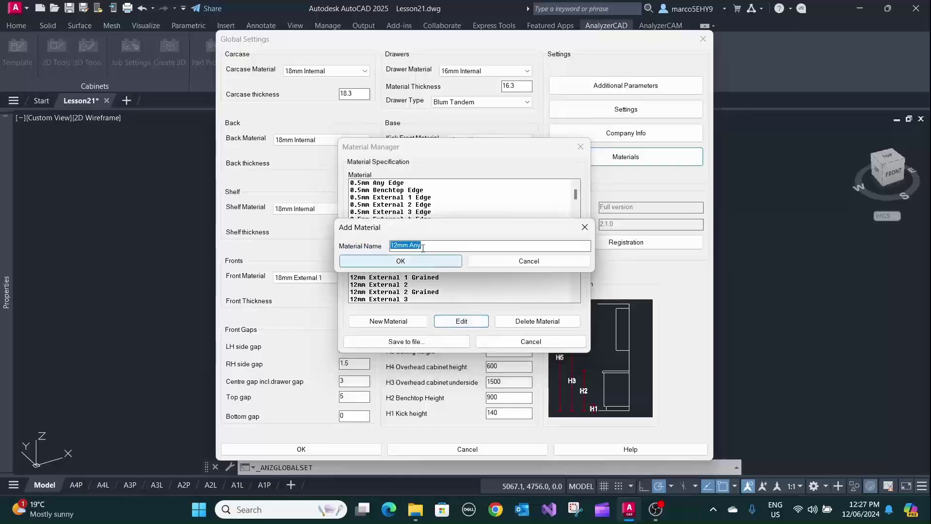
drag(421, 246, 365, 247)
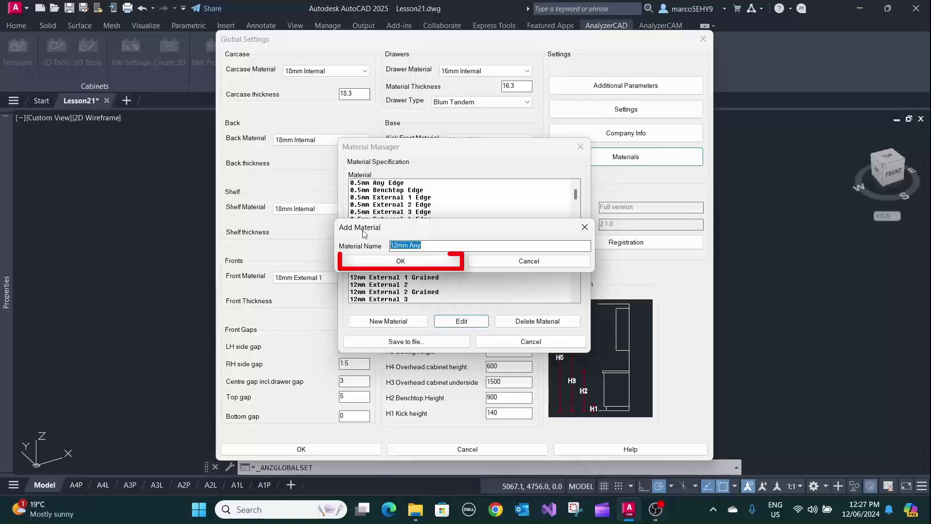
key(Return)
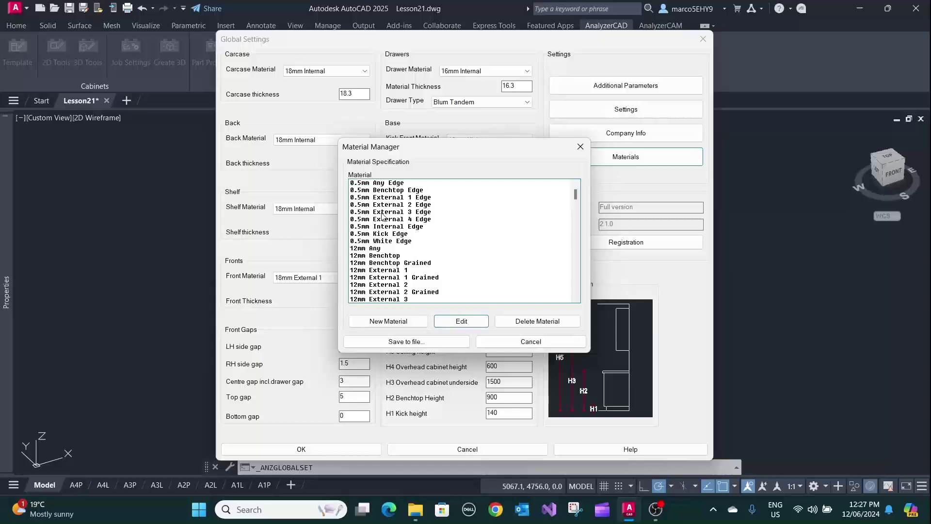
Step: Add a new material named "12mm Any" at the 0.5mm Any Edge entry of the material list
click(378, 184)
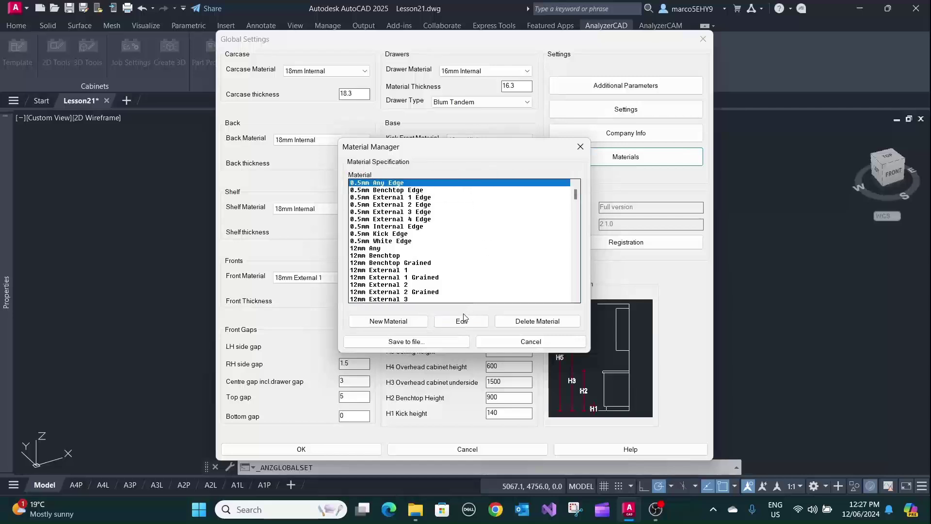
click(410, 321)
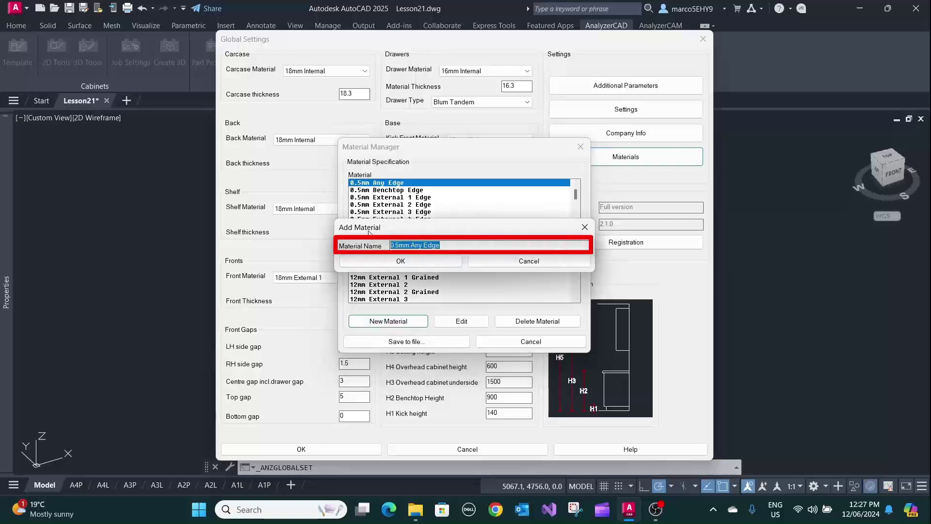
text(12mm Any)
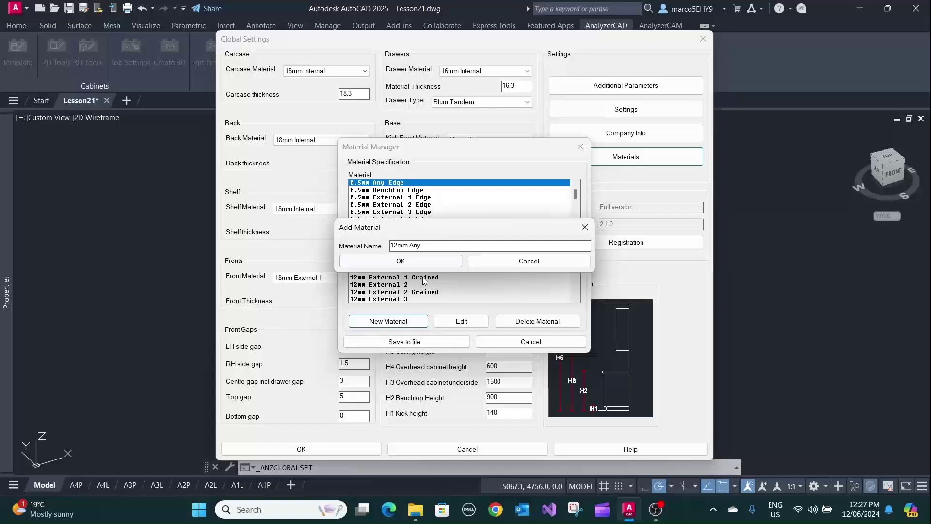
click(400, 261)
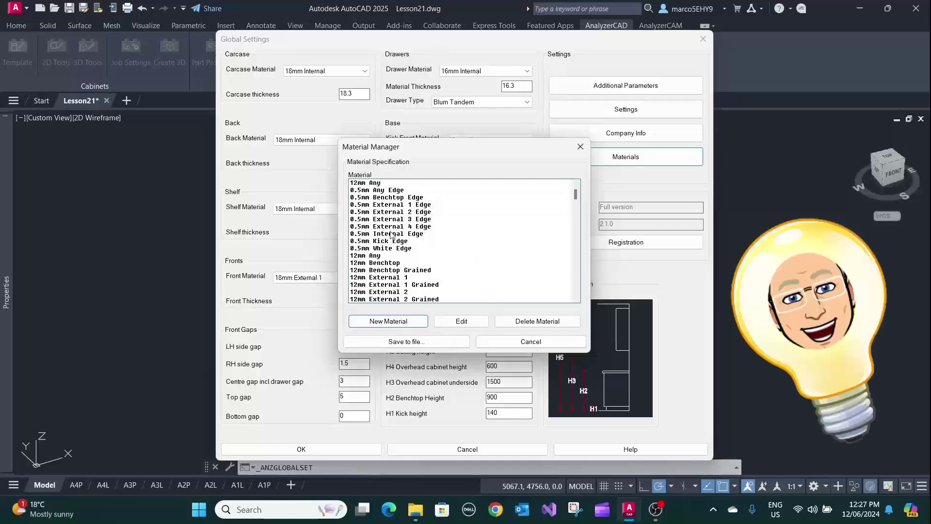